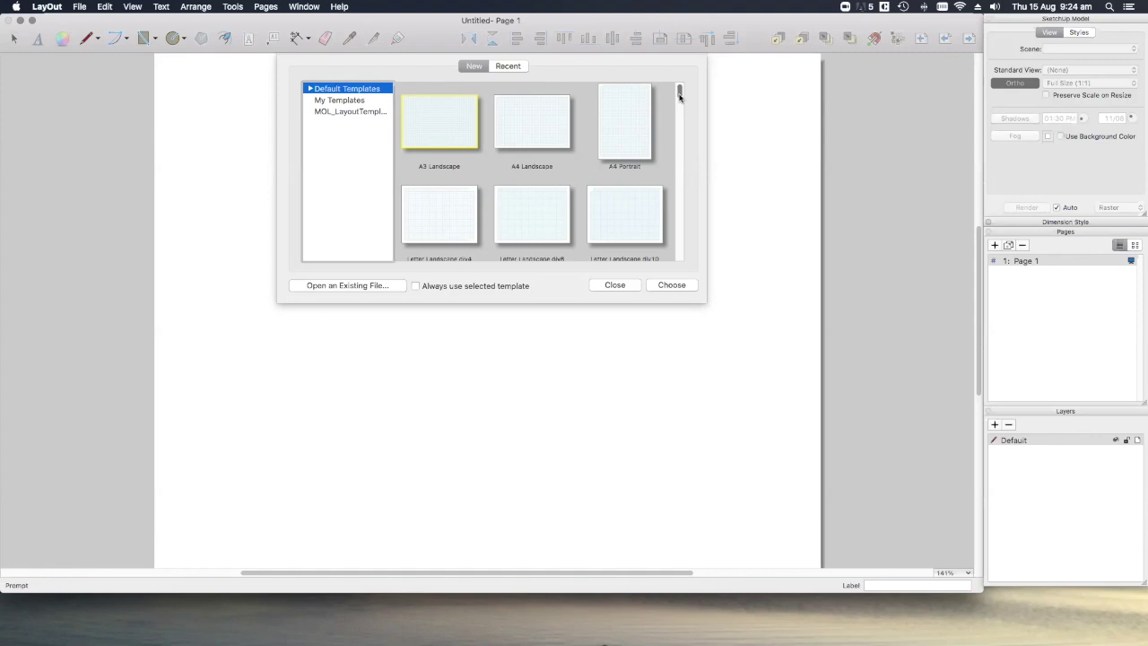
Create a new document from the default A3 Landscape template that has a title block
drag(679, 94, 672, 166)
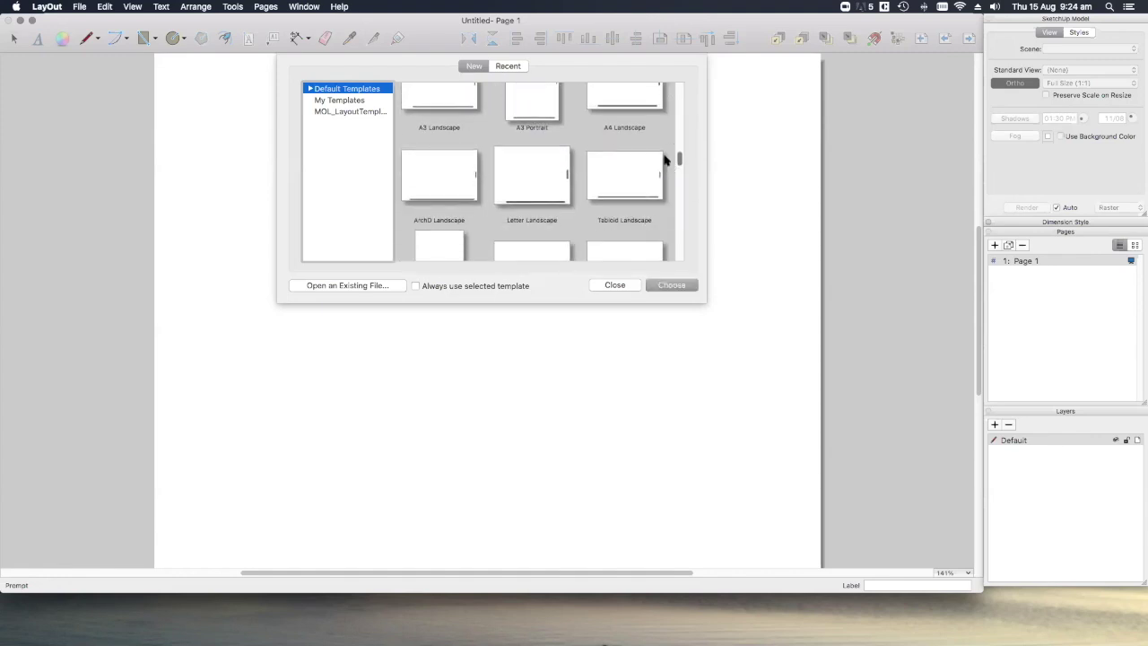
click(444, 106)
click(675, 286)
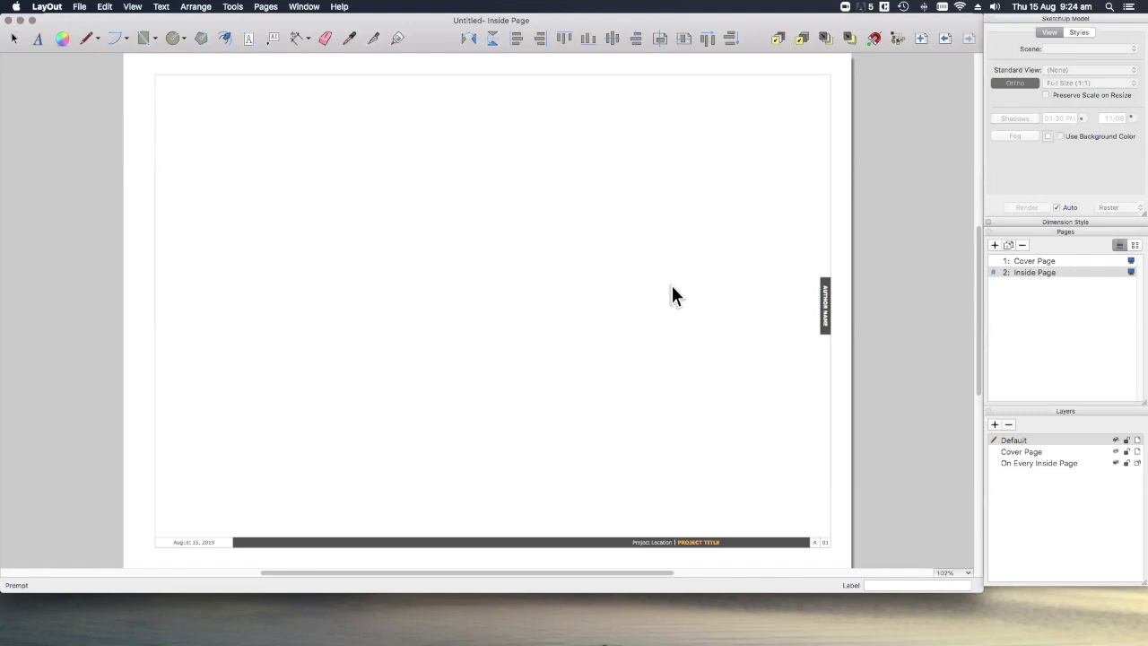
Insert the QSG_Example SketchUp model from the Desktop onto the Inside Page
click(80, 6)
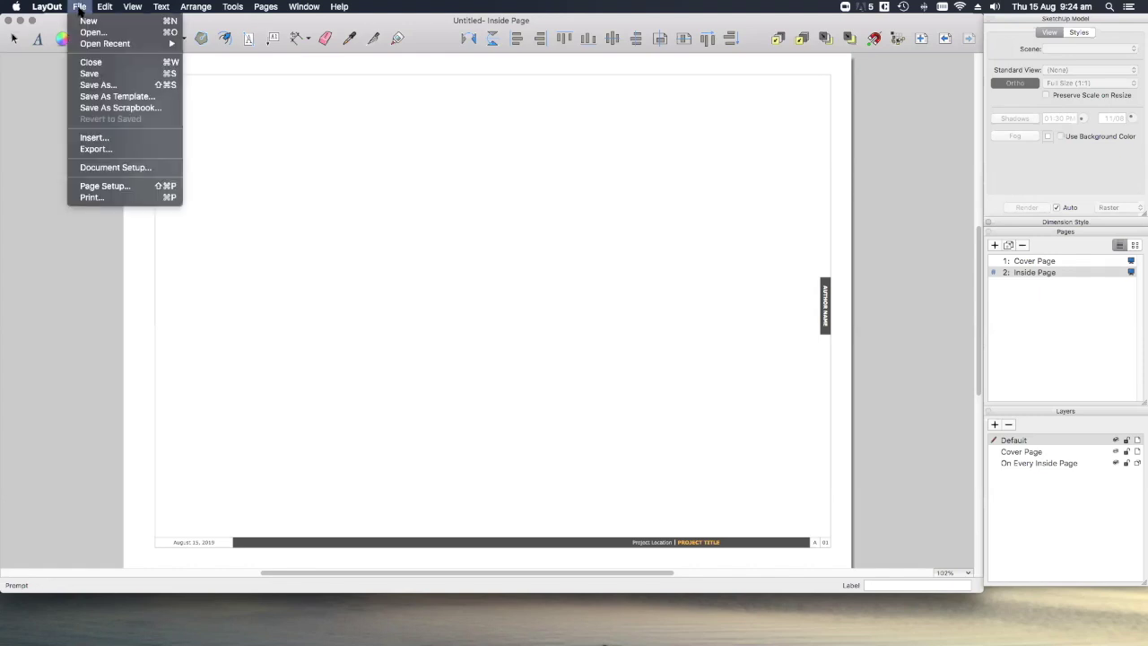
click(143, 140)
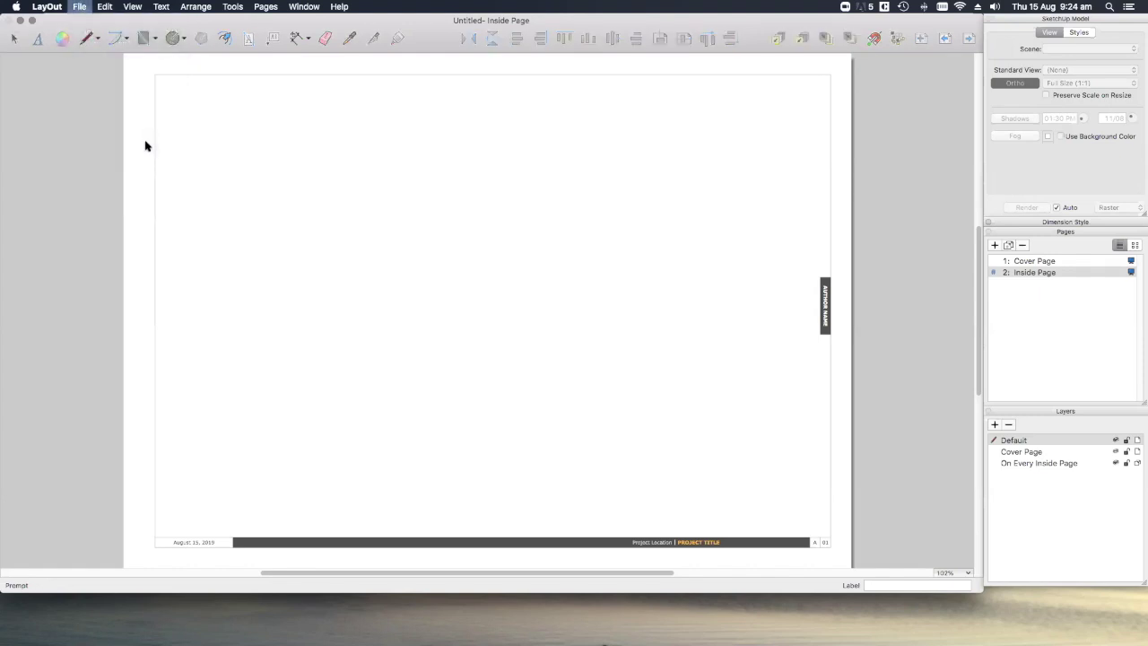
click(383, 82)
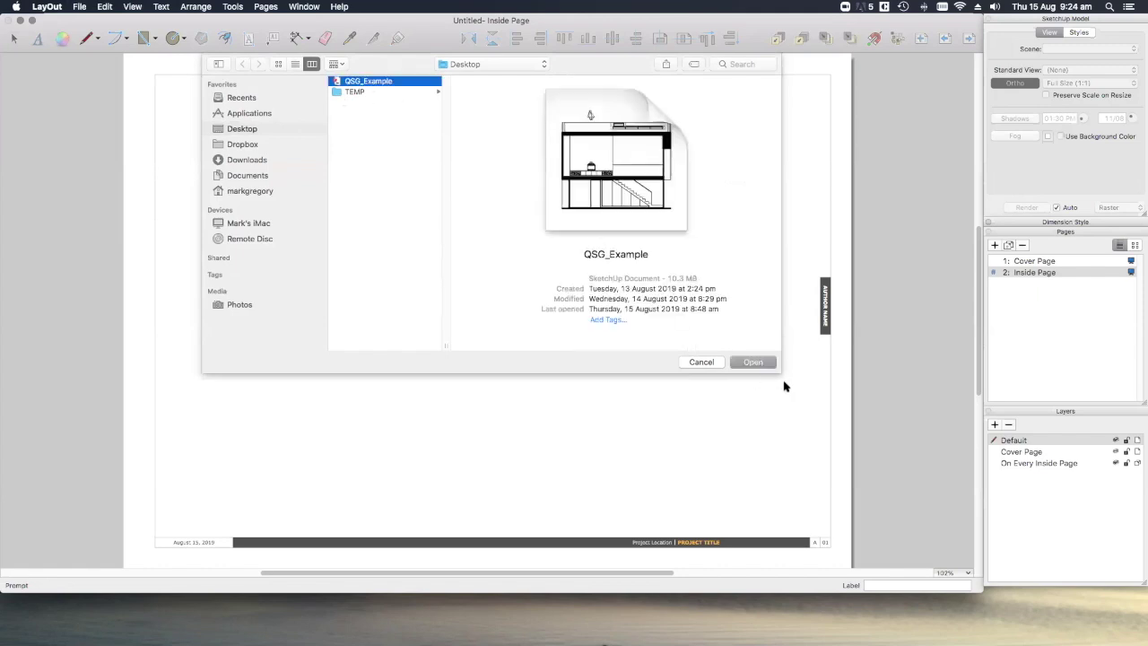
click(762, 364)
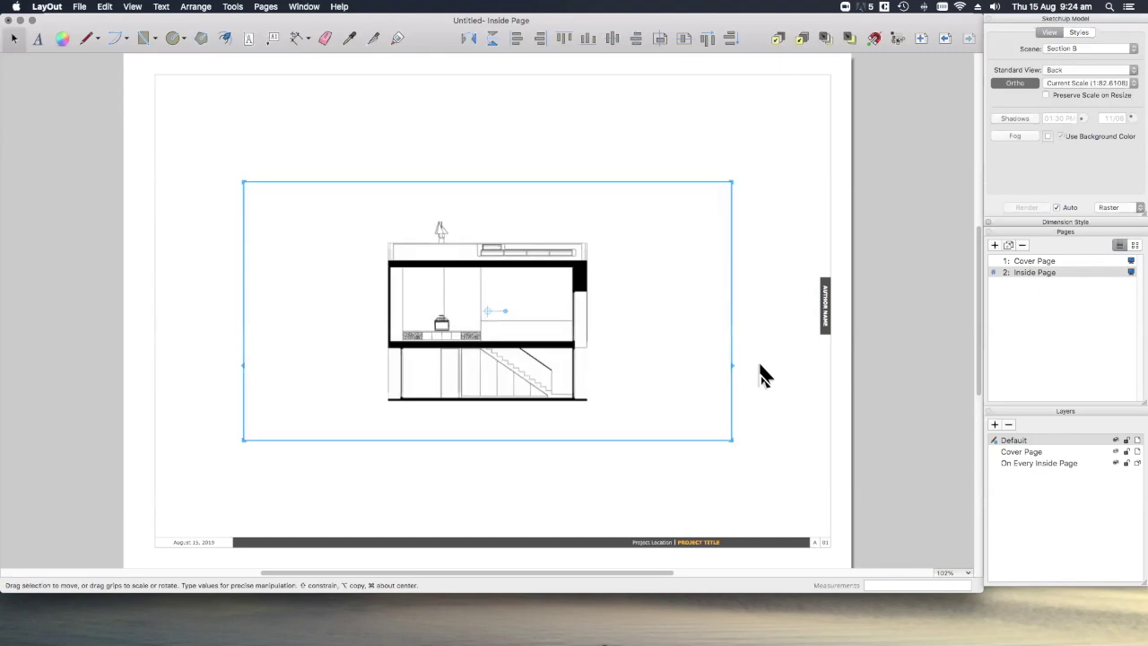
click(764, 410)
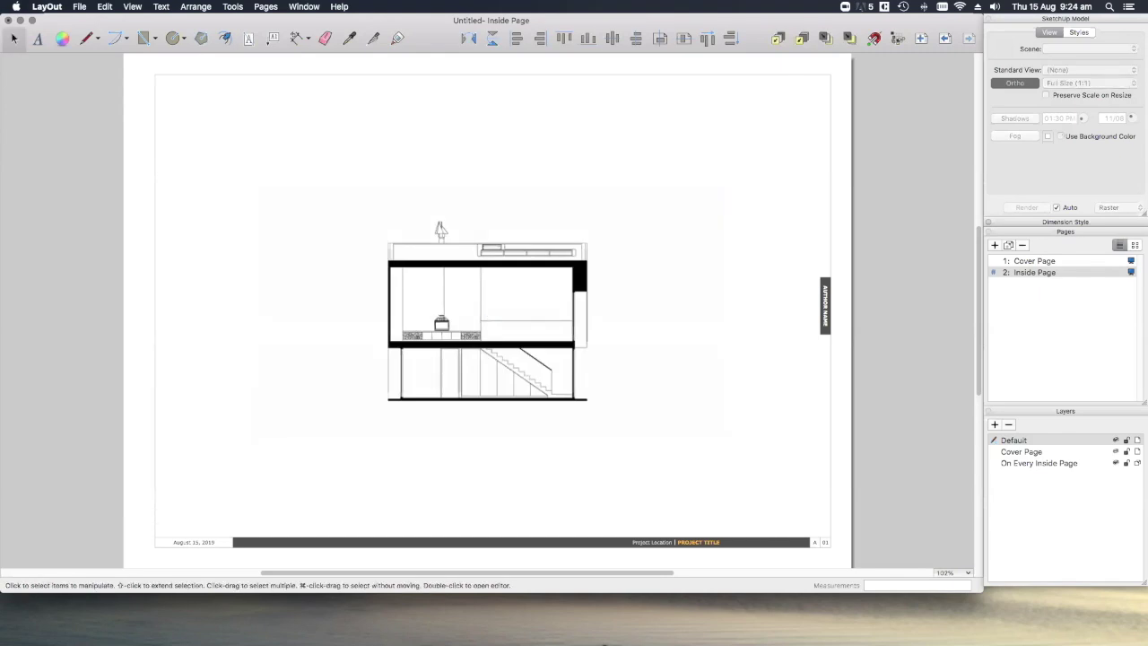
Switch to SketchUp and send the QSG_Example model to LayOut, dismissing the template chooser of the extra document
mouse_move(810, 628)
click(729, 620)
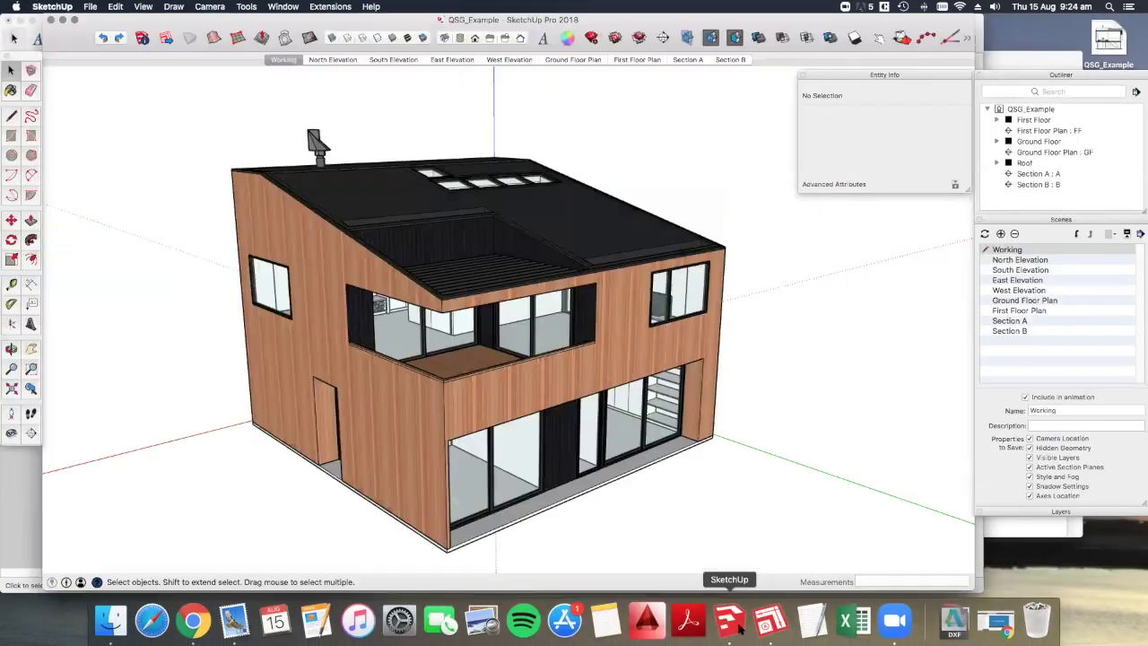
click(91, 7)
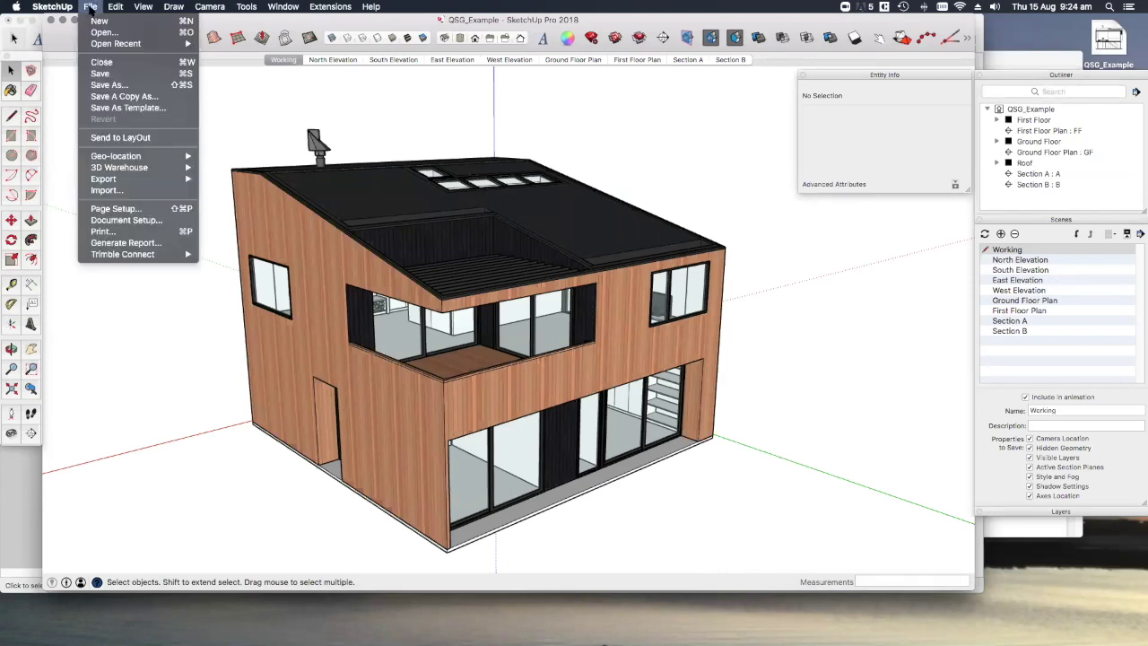
click(119, 139)
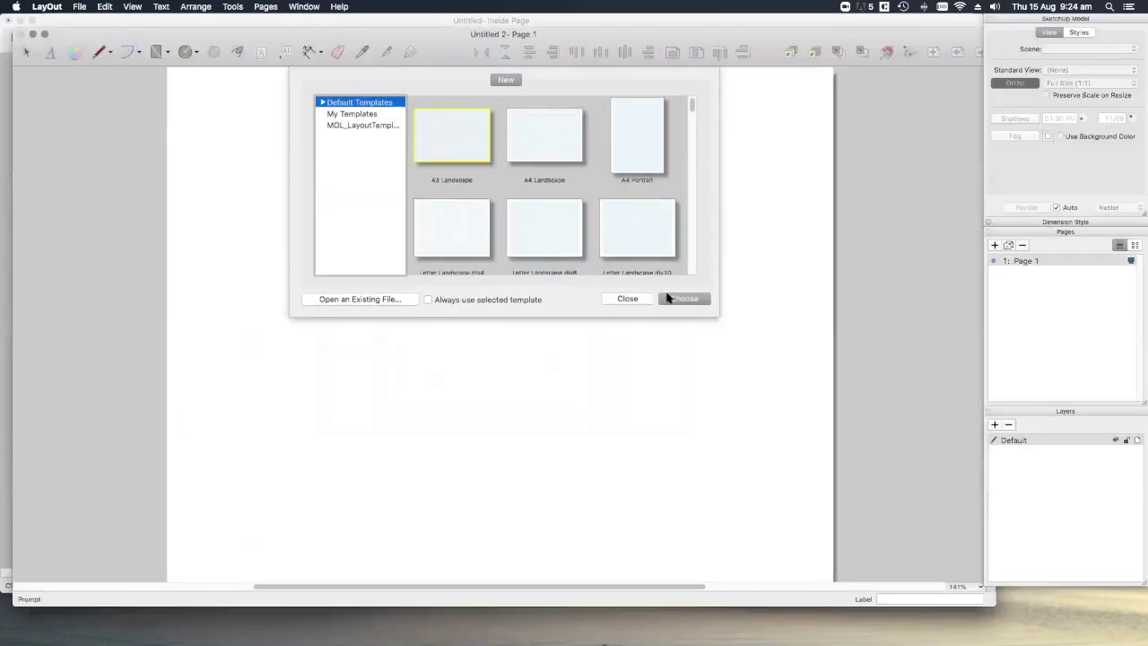
click(625, 298)
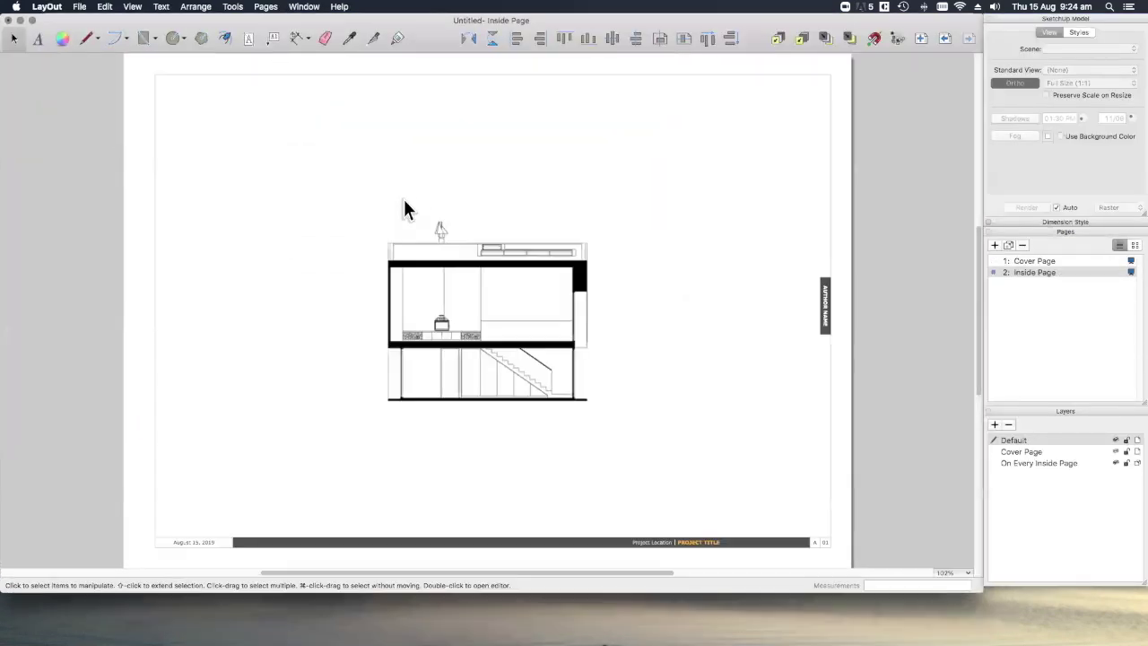
Switch the model viewport's scene to North Elevation, South Elevation and finally East Elevation
click(583, 394)
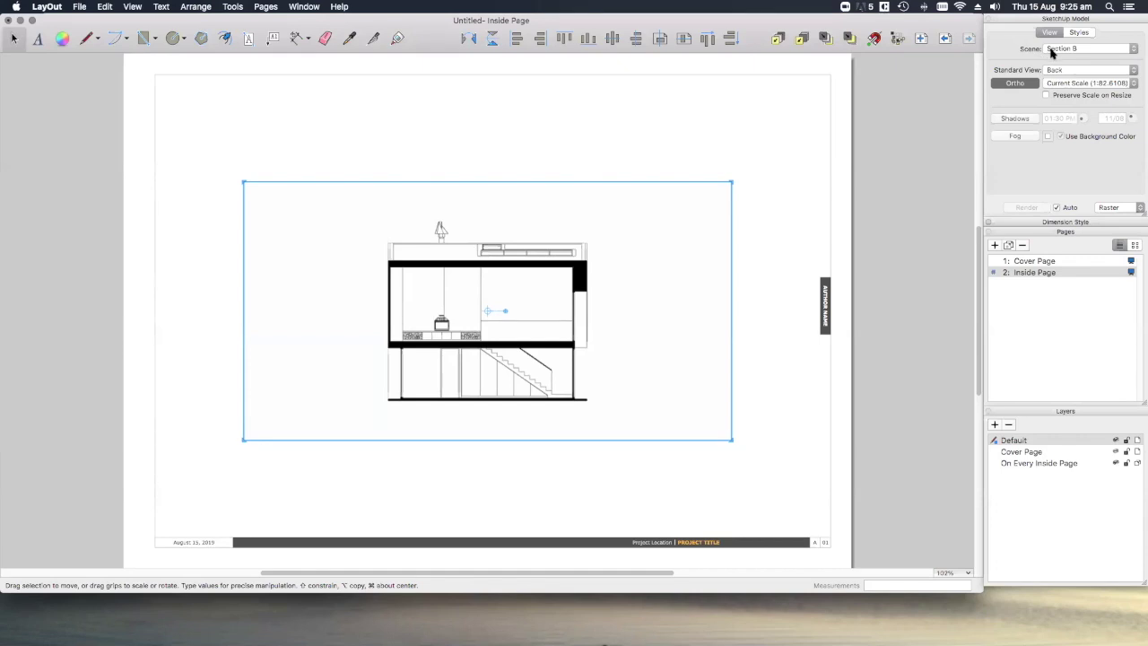
click(1134, 51)
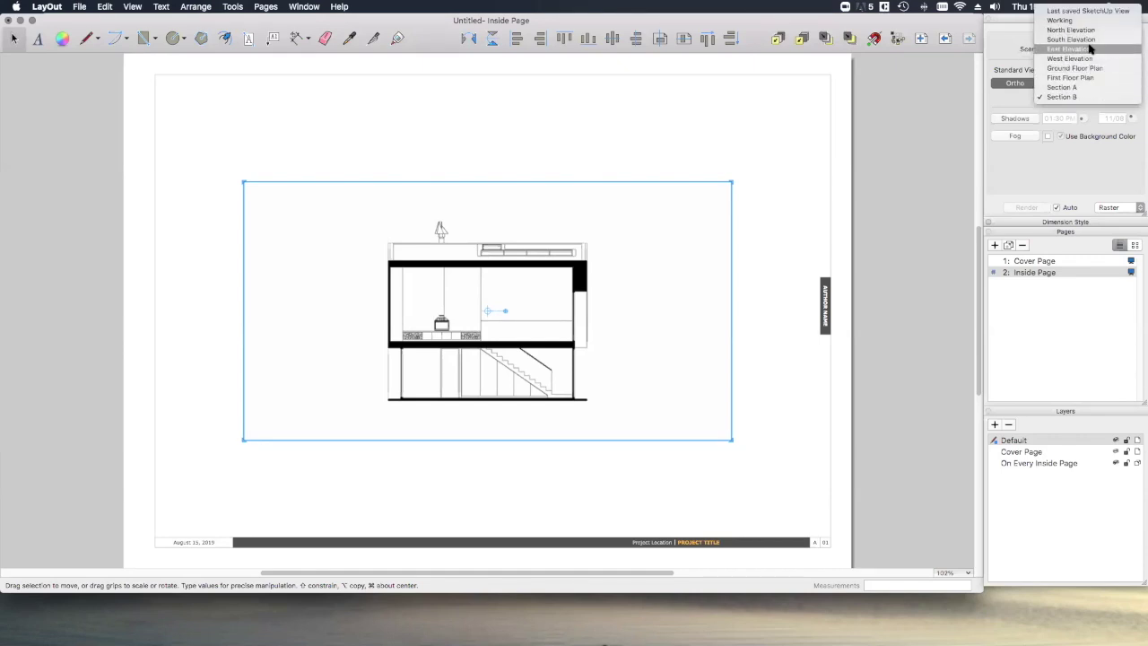
click(1091, 34)
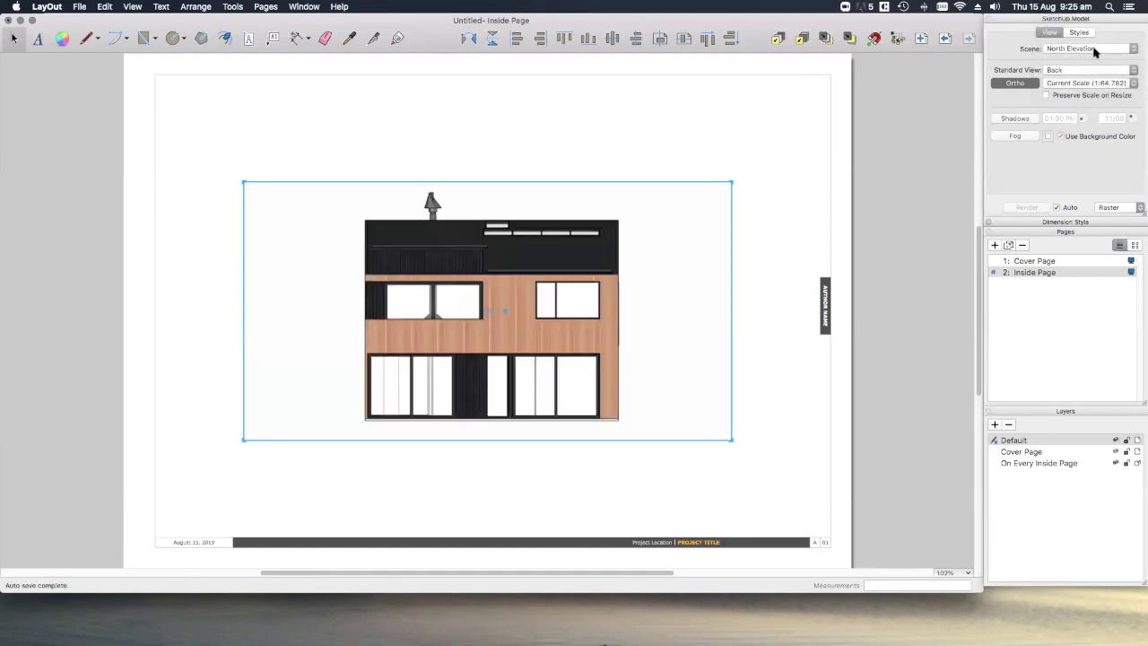
click(1093, 52)
click(1094, 58)
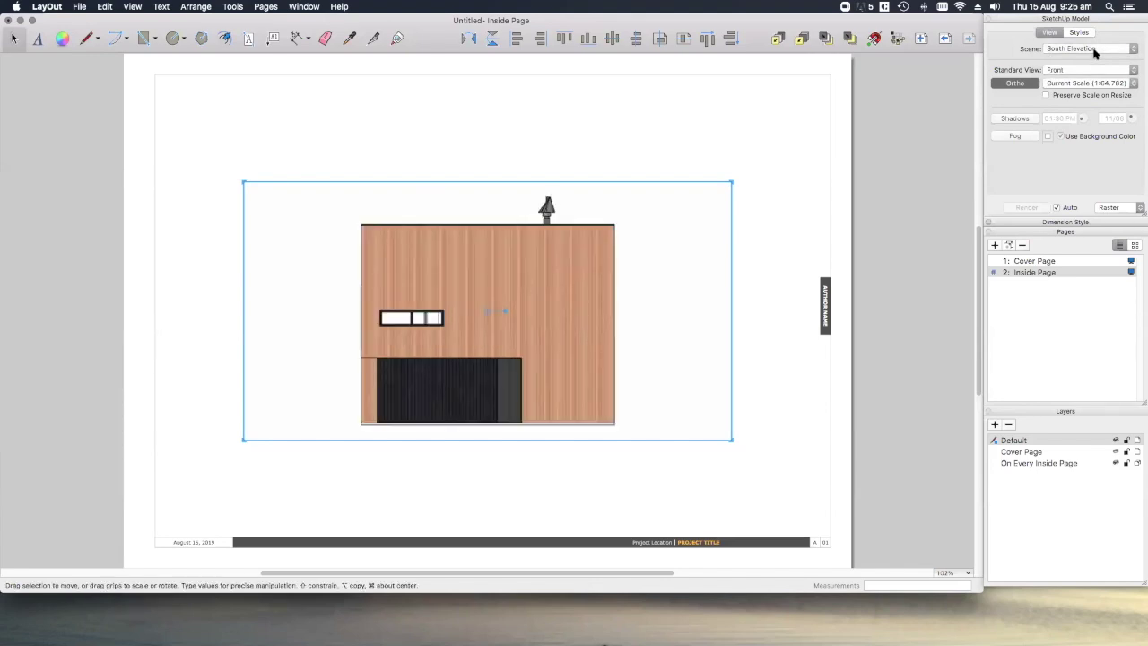
click(1093, 52)
click(1089, 93)
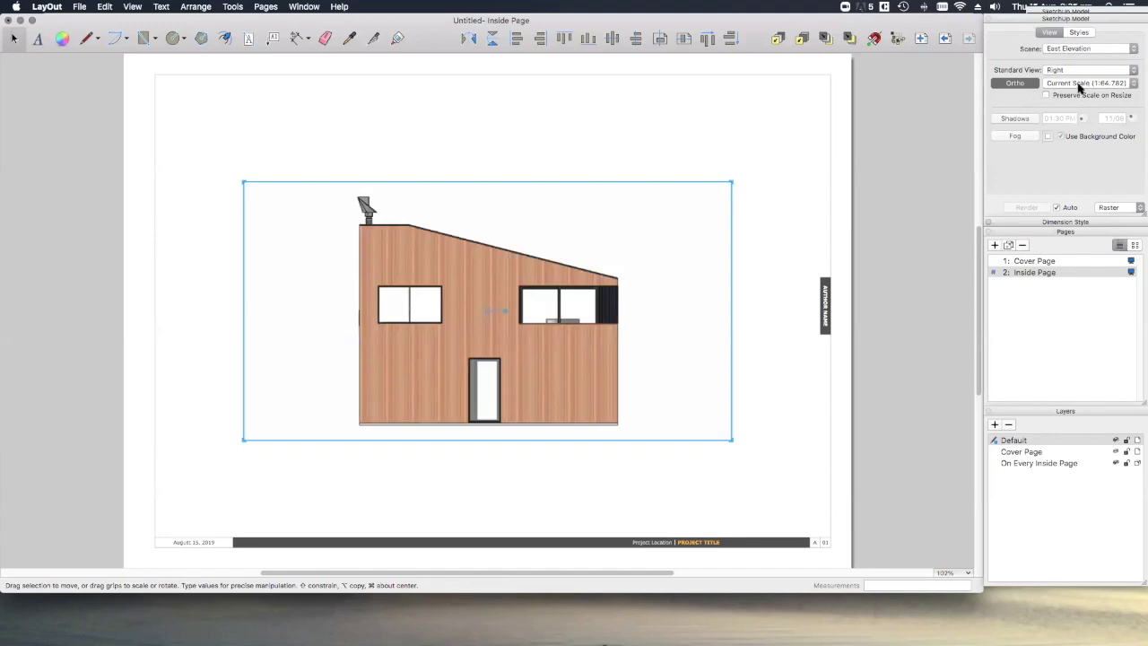
Set the viewport's scale to 1mm:50mm (1:50) and resize its frame to fit around the whole elevation
click(1081, 84)
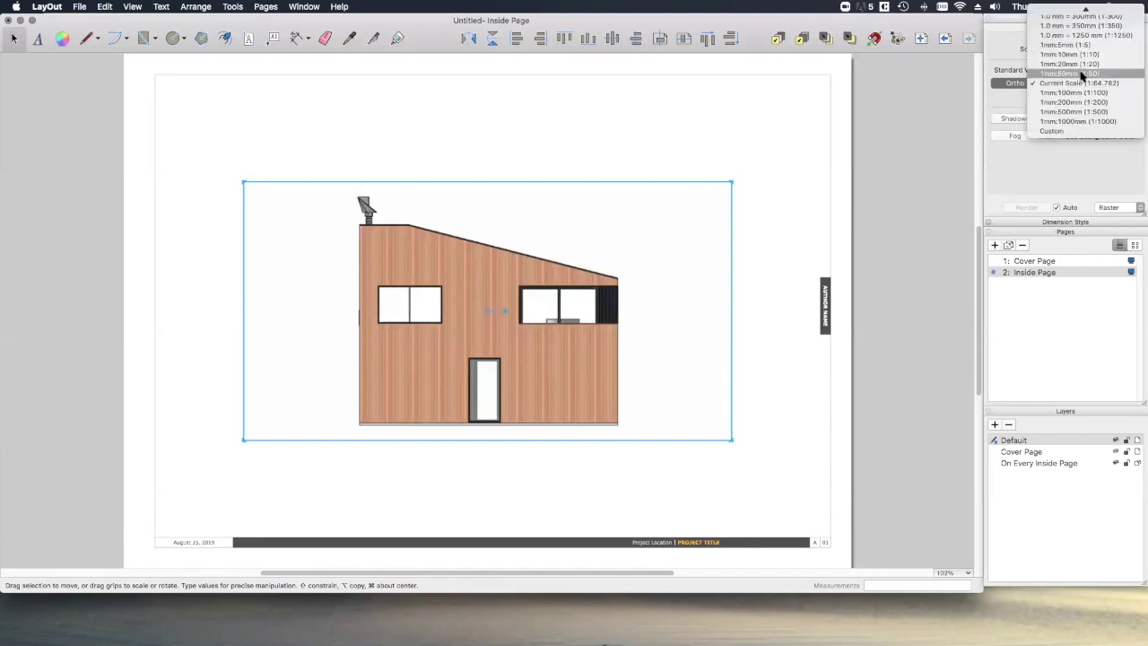
click(1082, 73)
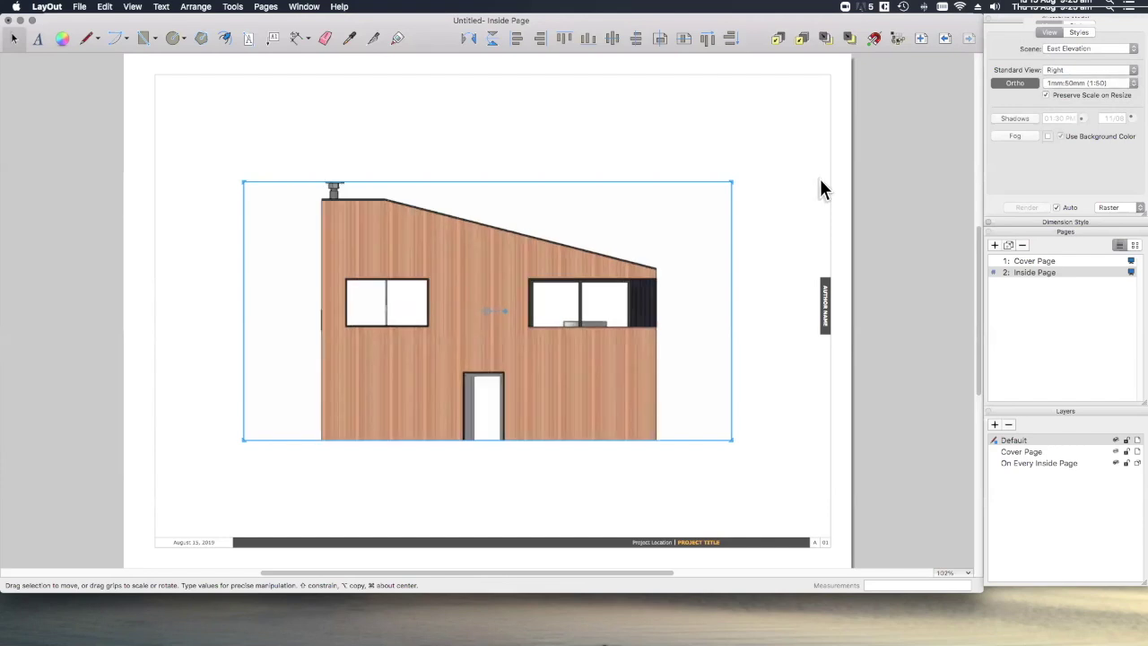
drag(733, 181, 787, 126)
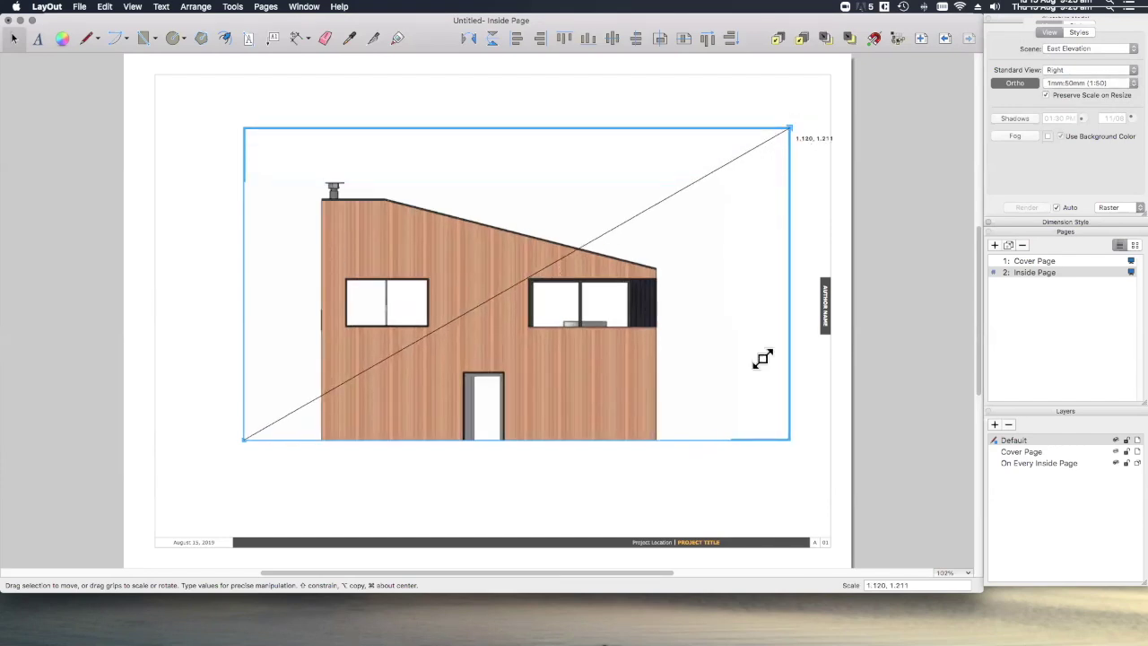
drag(787, 440, 799, 505)
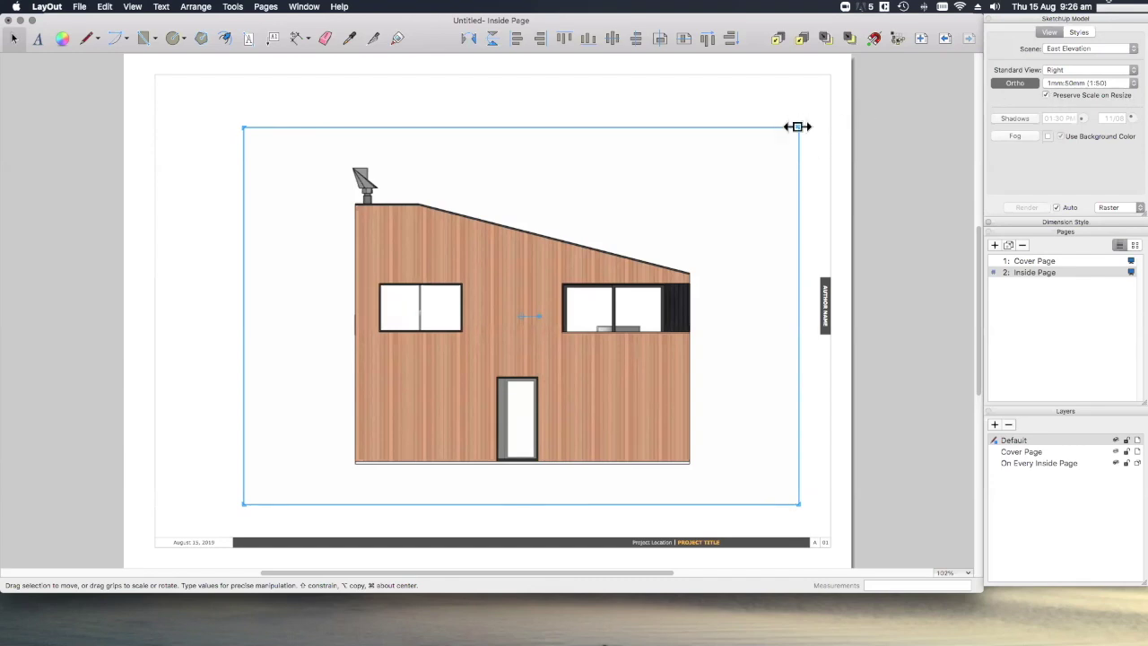
drag(799, 127, 738, 149)
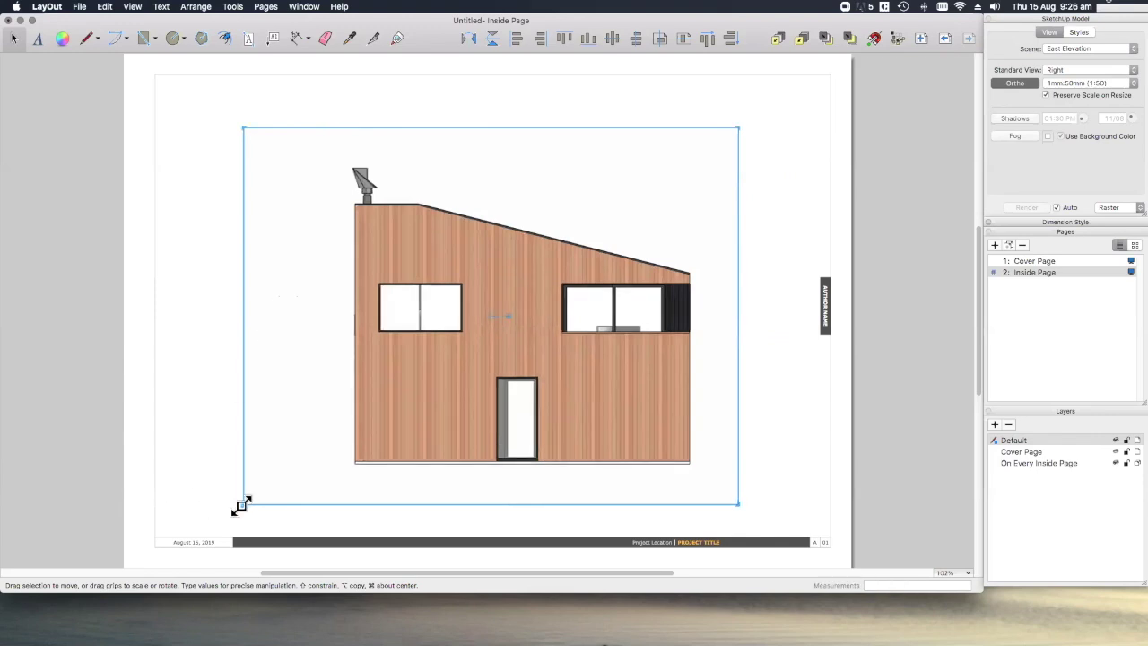
drag(243, 505, 311, 486)
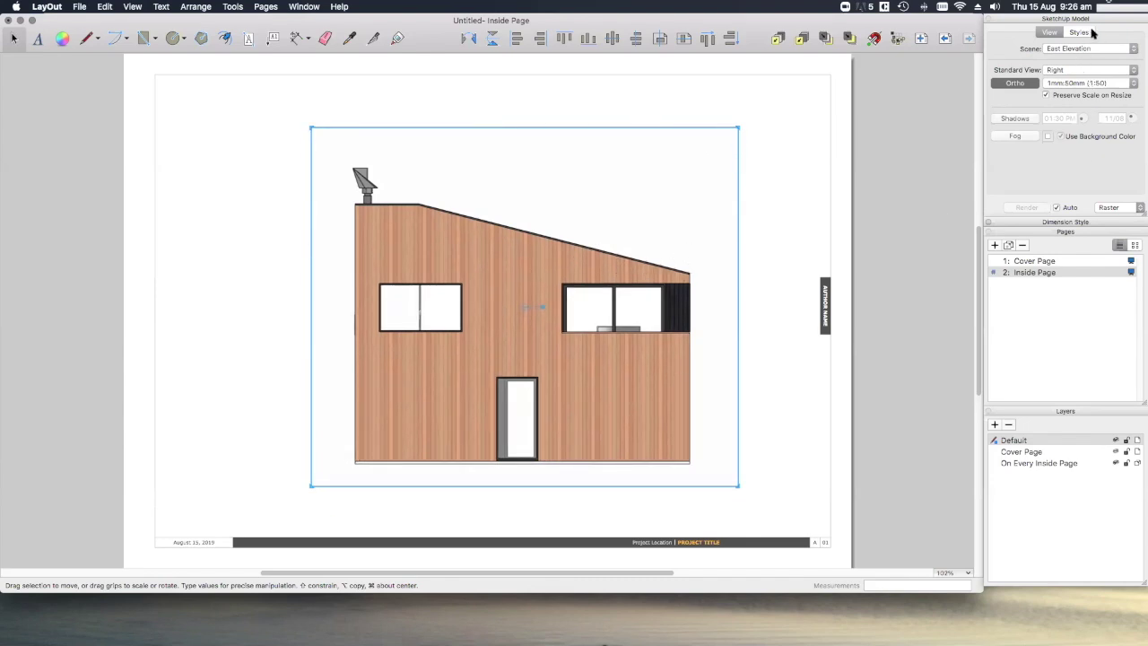
click(1081, 33)
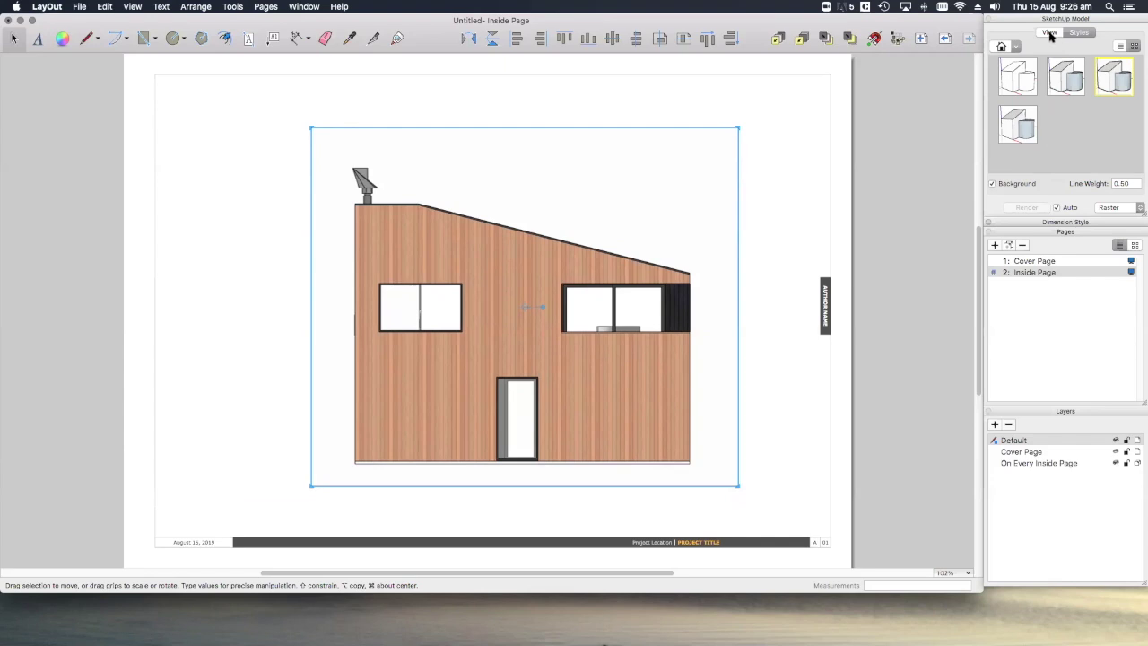
click(1049, 33)
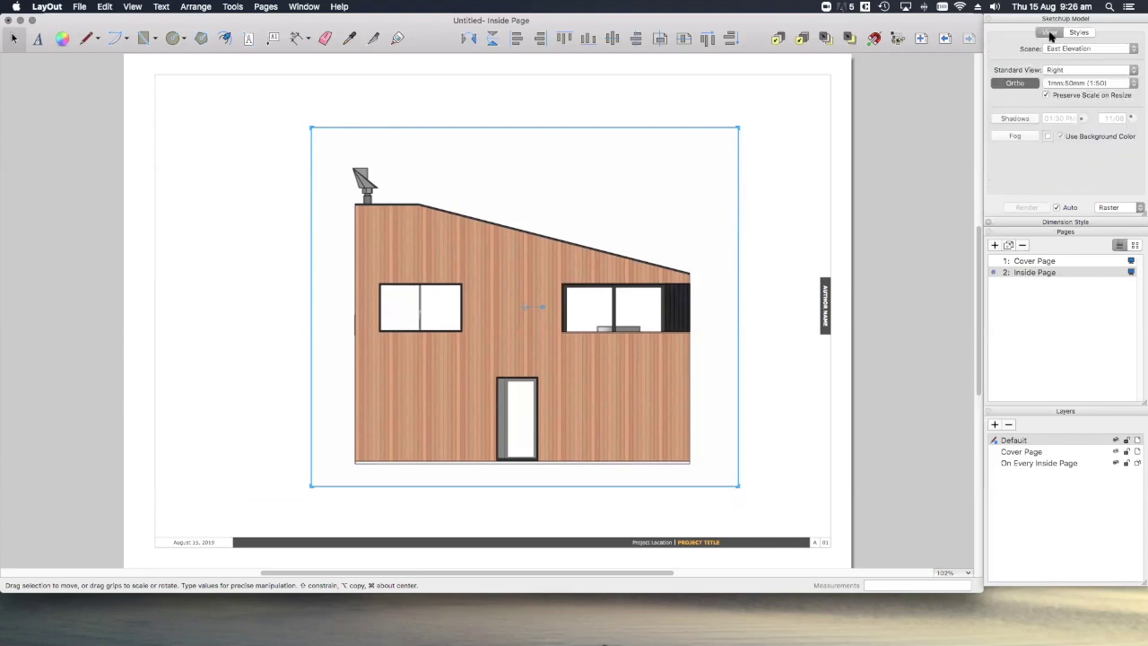
Delete the Cover Page and rename the Inside Page to Ground Floor Plan
click(1032, 261)
click(1022, 245)
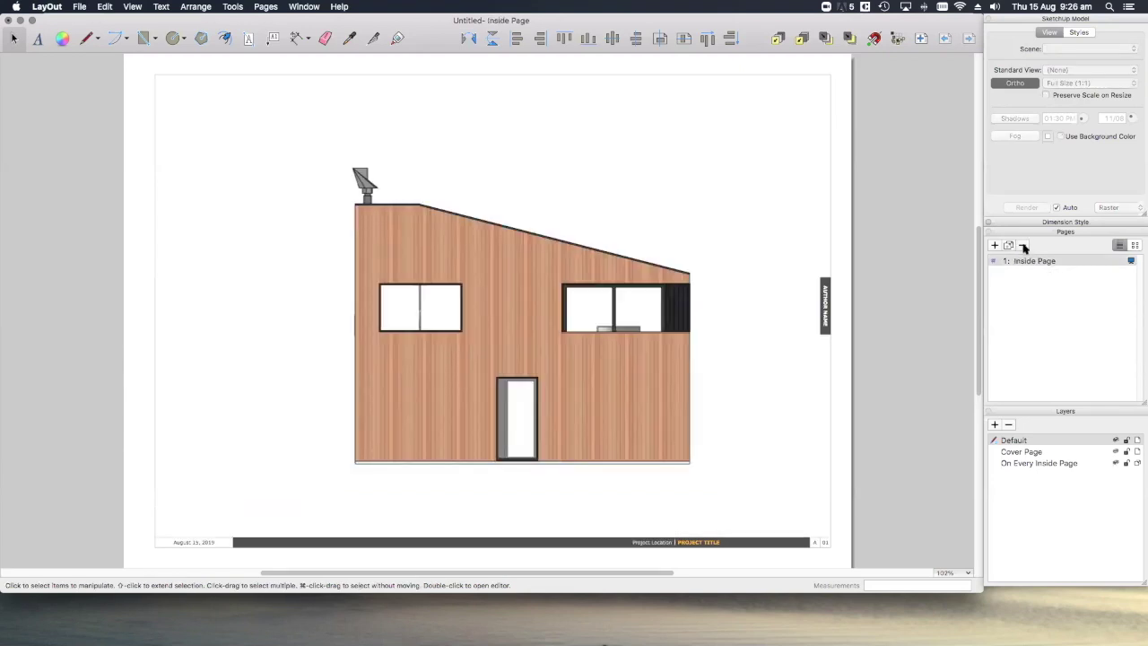
double_click(1034, 261)
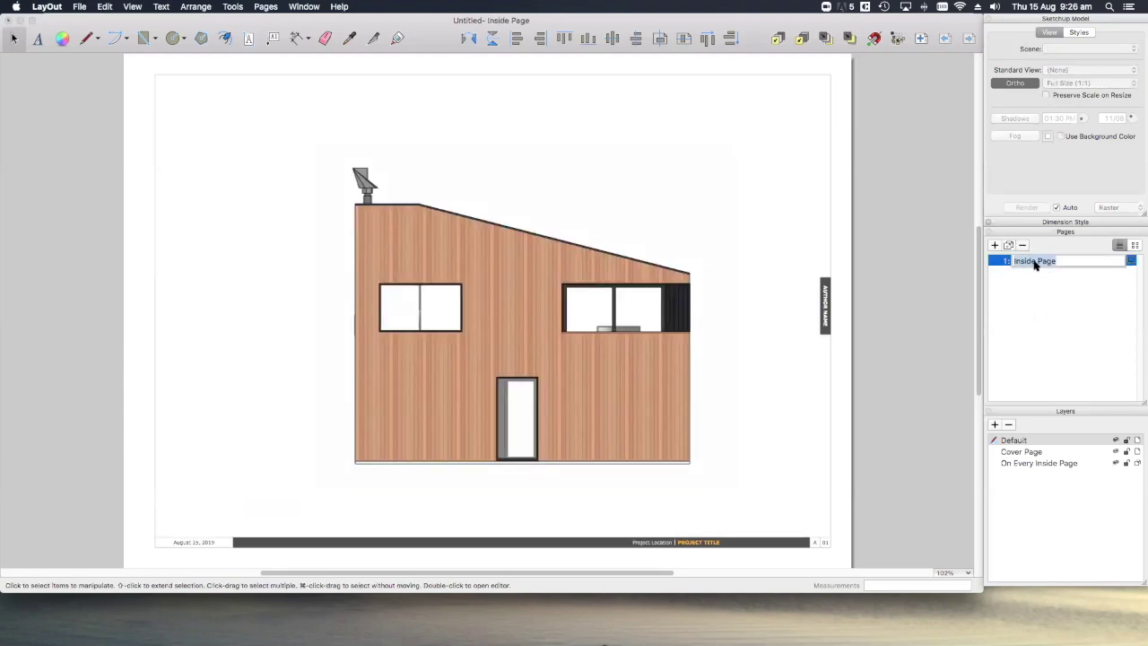
text(Ground Floor Plan)
key(Return)
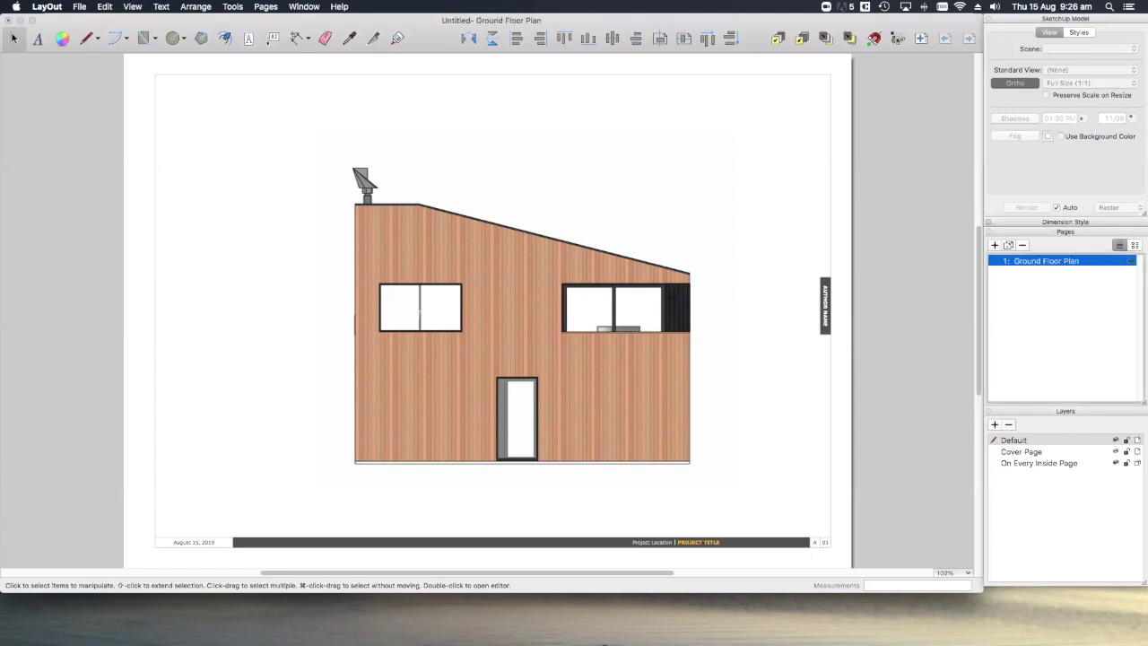
Add a layer named Viewports and move the elevation viewport onto it
click(544, 265)
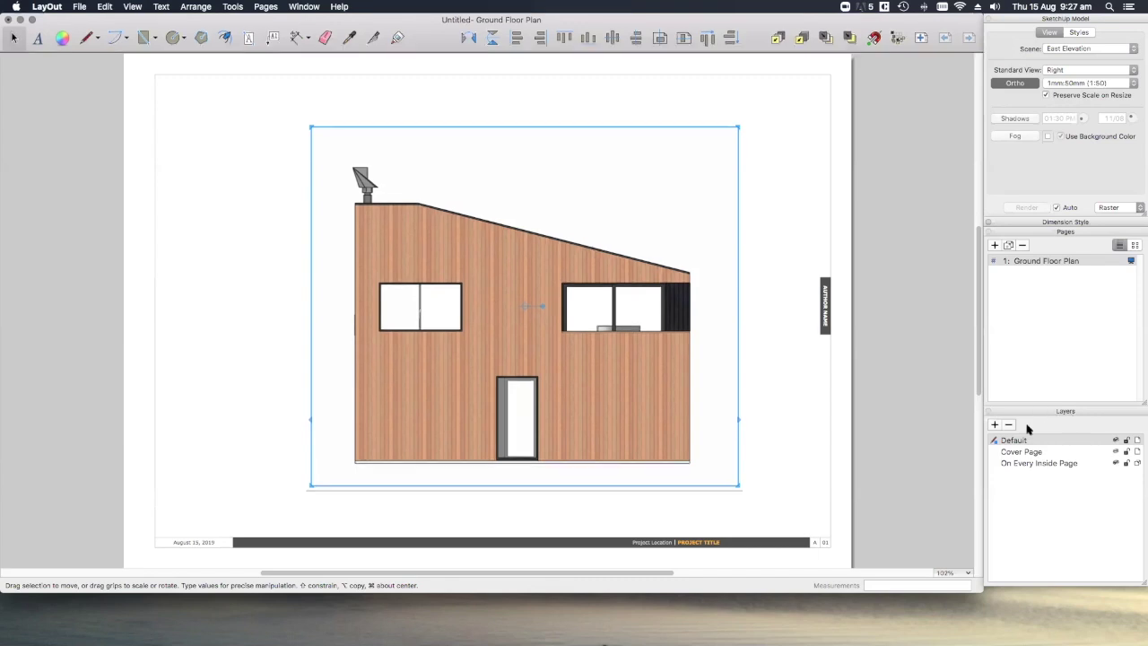
click(995, 425)
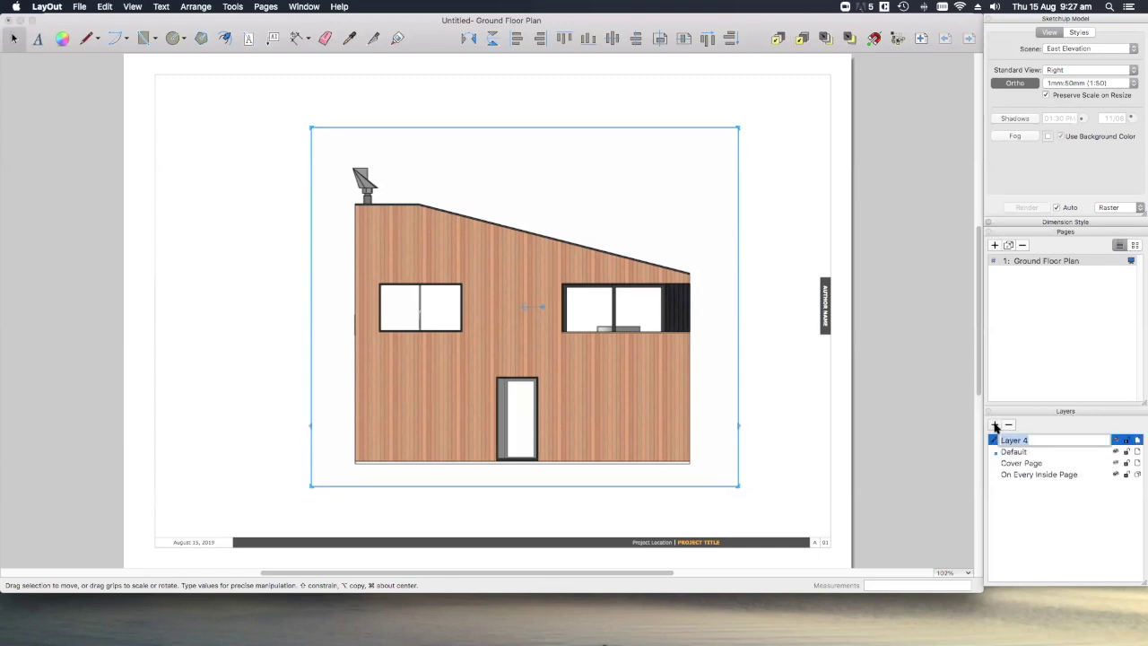
text(Viewports)
key(Return)
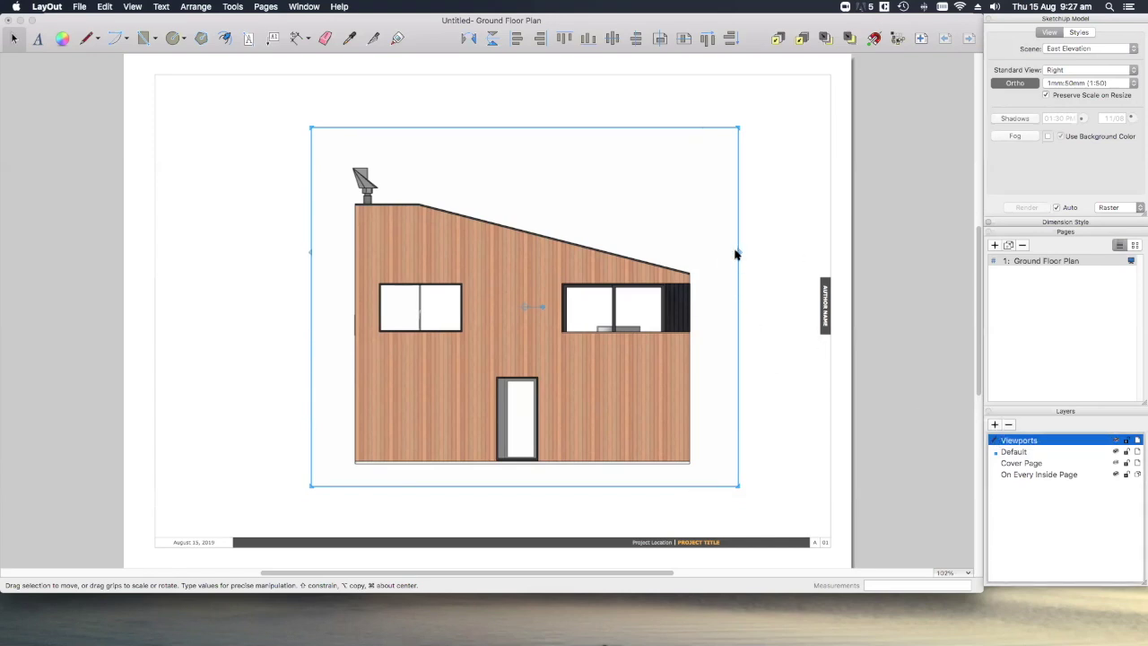
right_click(738, 310)
mouse_move(780, 393)
click(910, 418)
click(1138, 441)
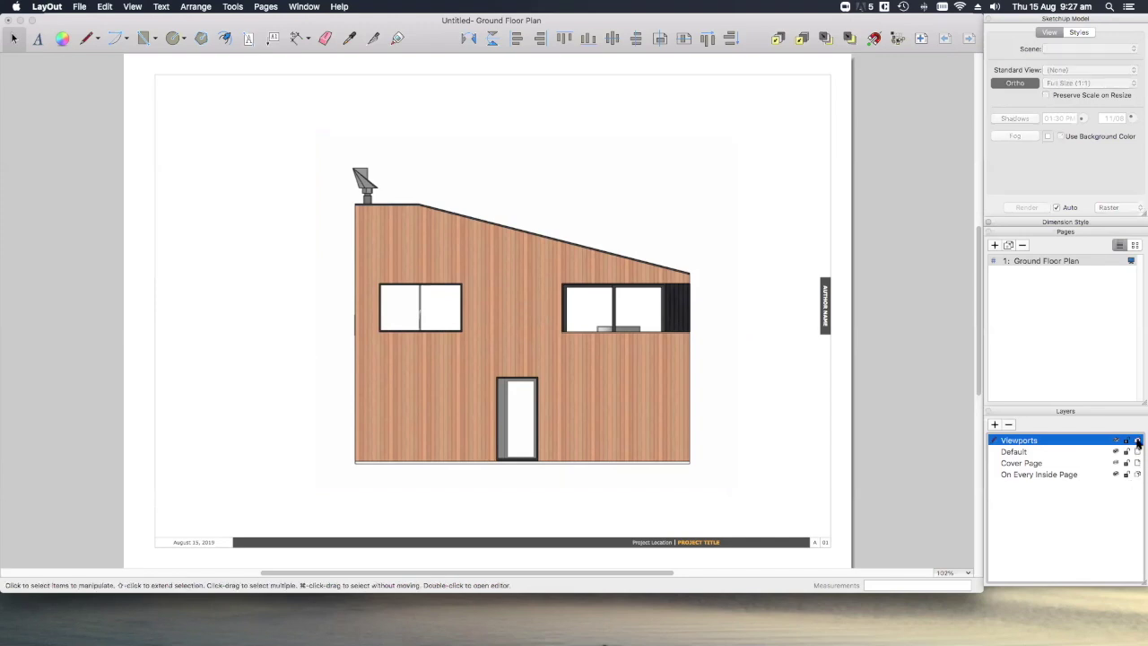
scroll(731, 529, down, 2)
click(744, 542)
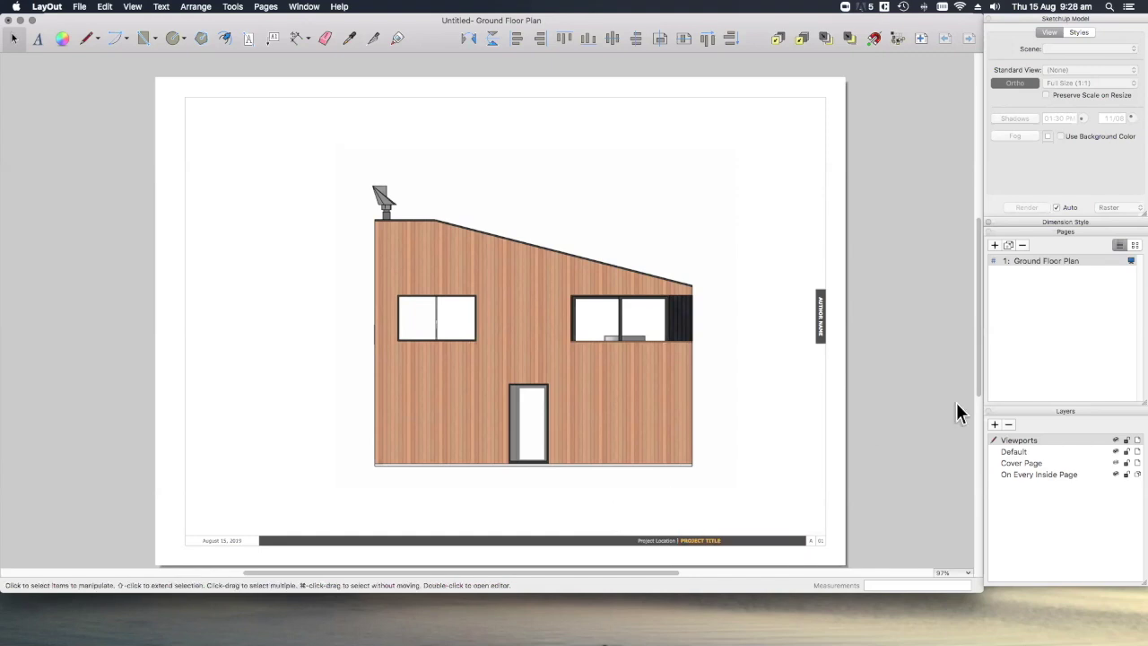
Add a new page after the Ground Floor Plan page, keeping its default name
click(994, 245)
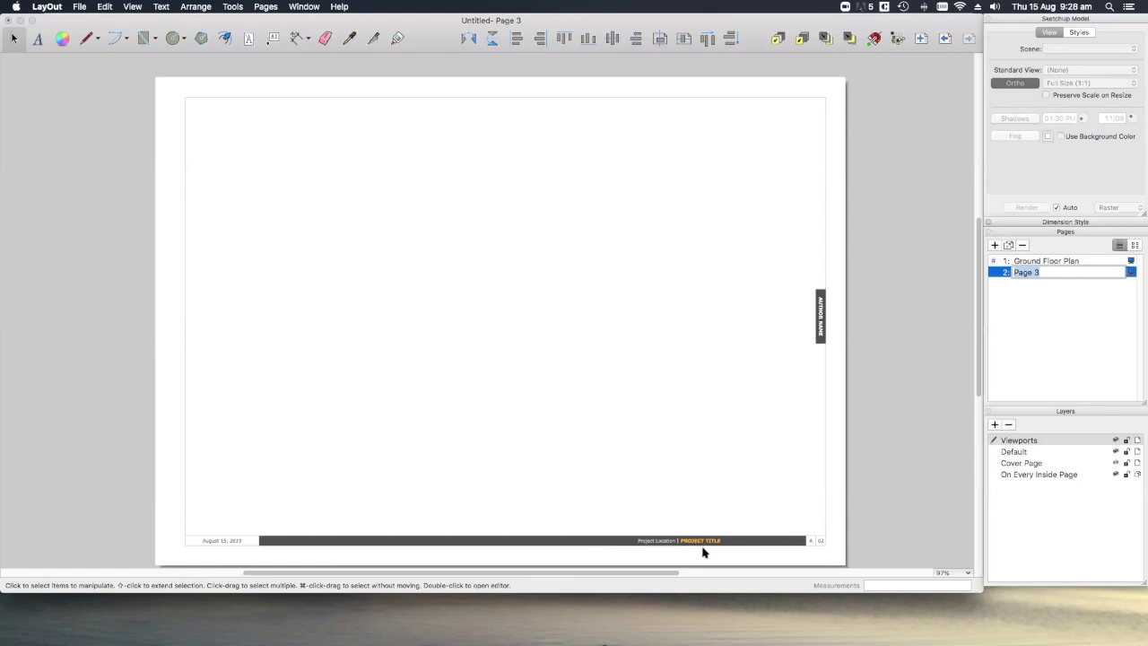
click(1038, 335)
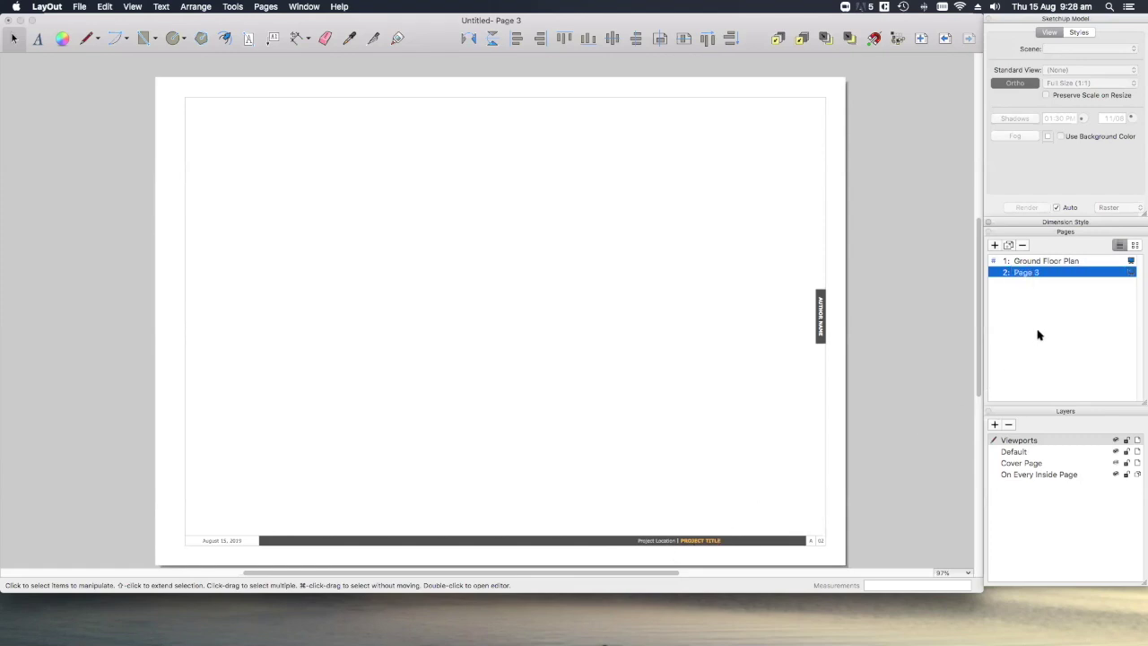
Share the Viewports layer across all pages from the Ground Floor Plan page and view it on the new page
click(1044, 261)
click(630, 350)
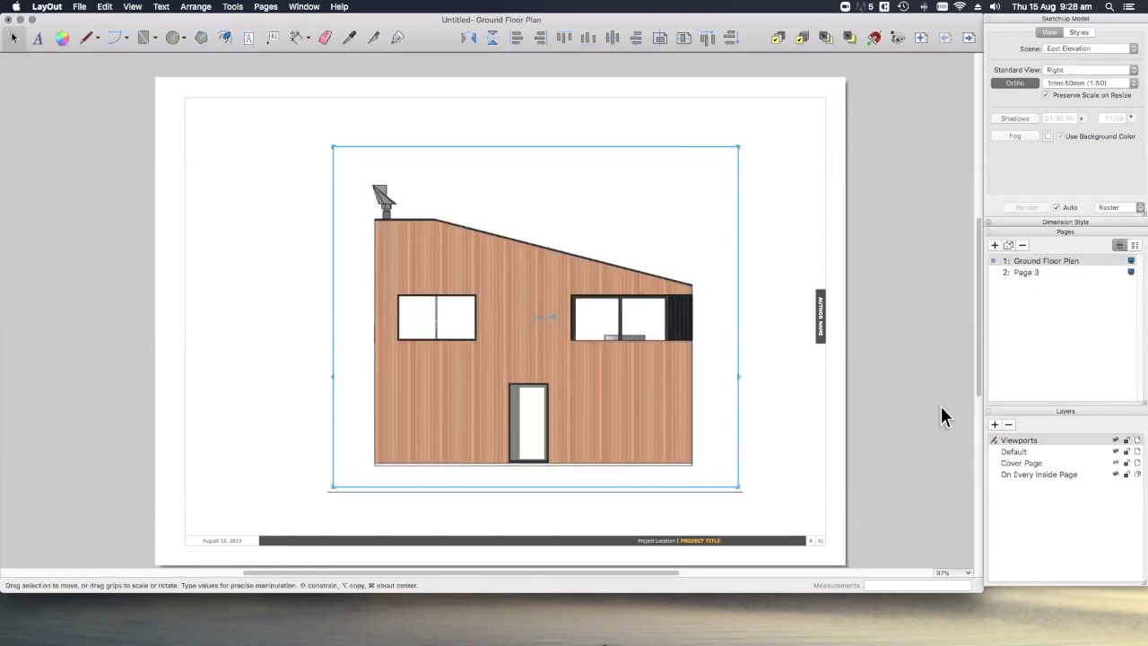
click(1127, 440)
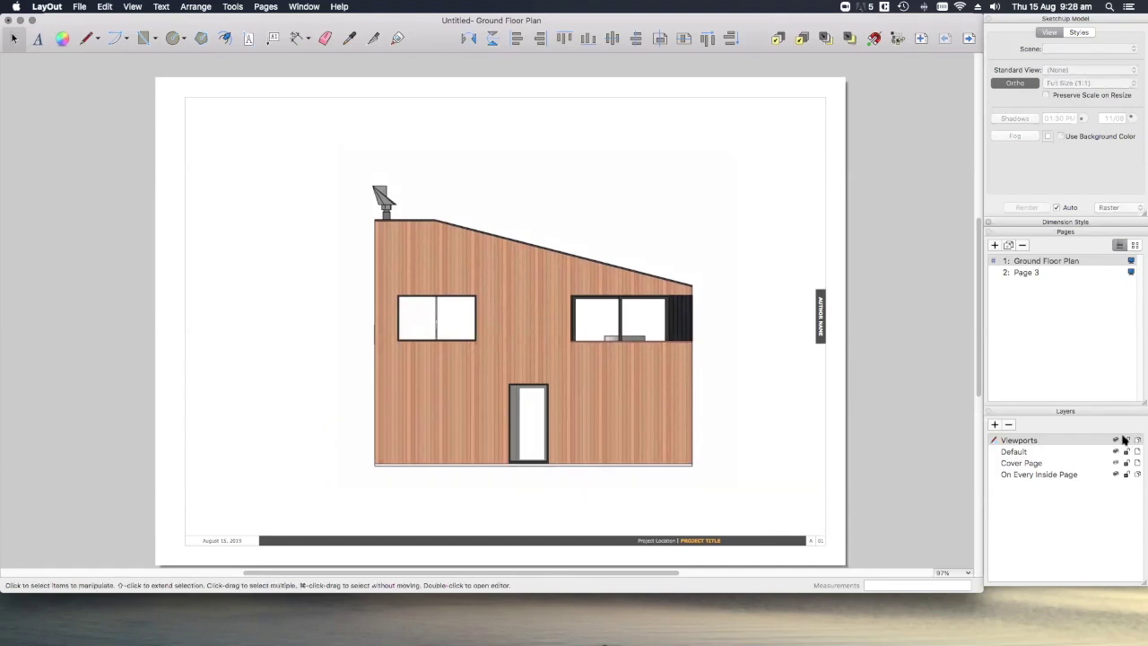
click(1032, 274)
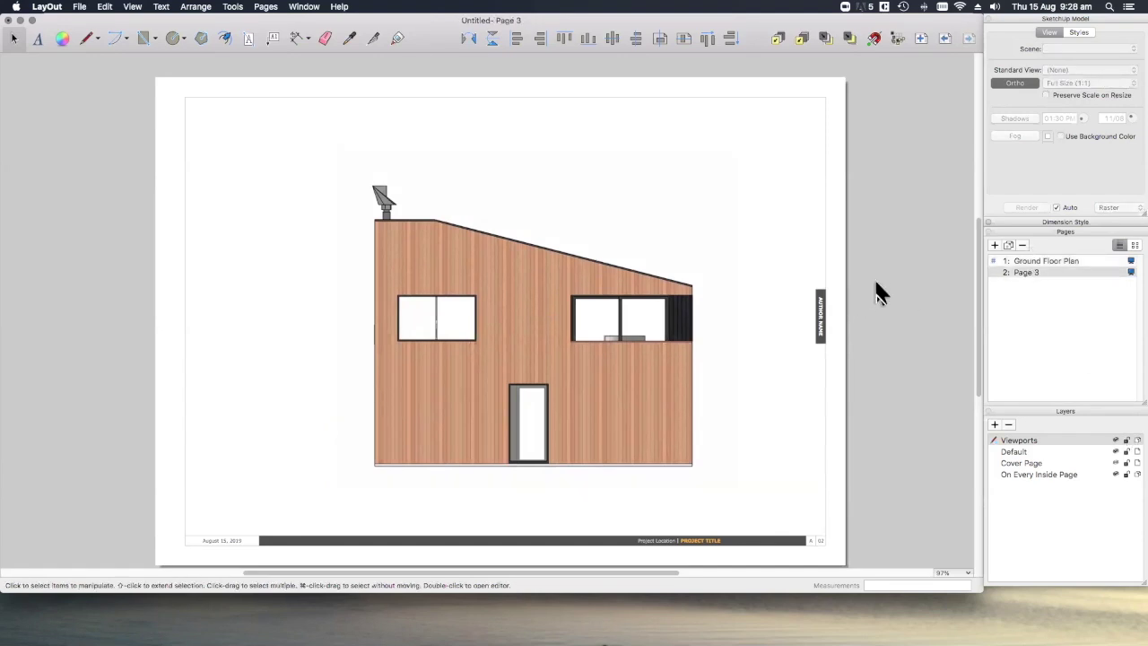
Stop sharing the Viewports layer, keeping its contents on the Ground Floor Plan page only
click(1044, 261)
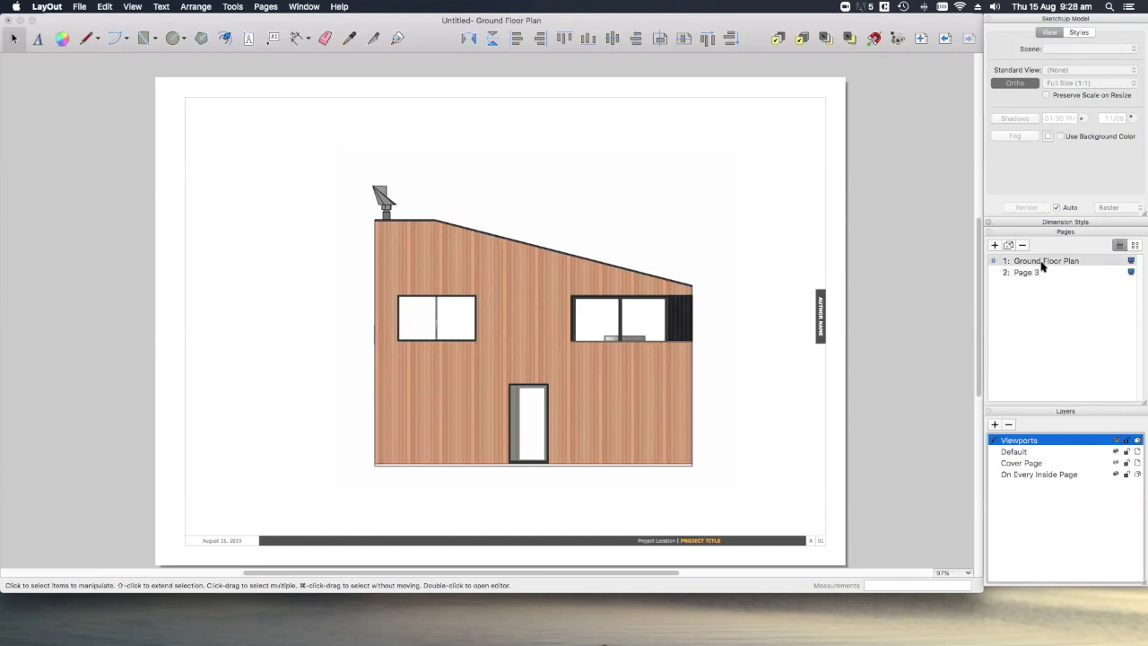
click(1138, 441)
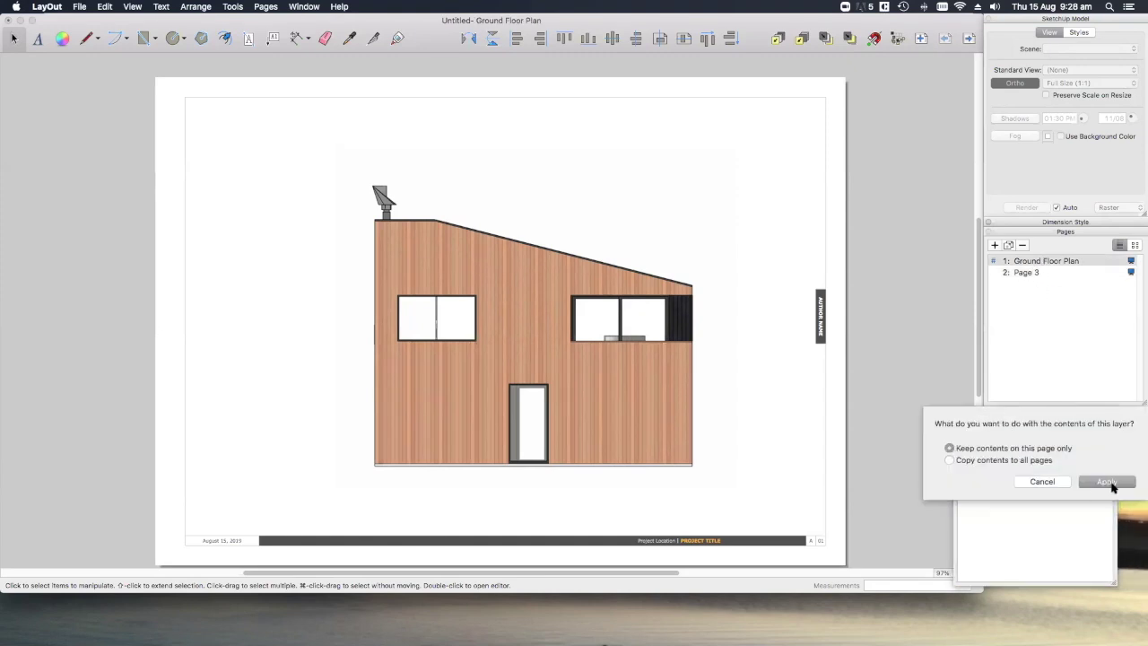
click(1109, 486)
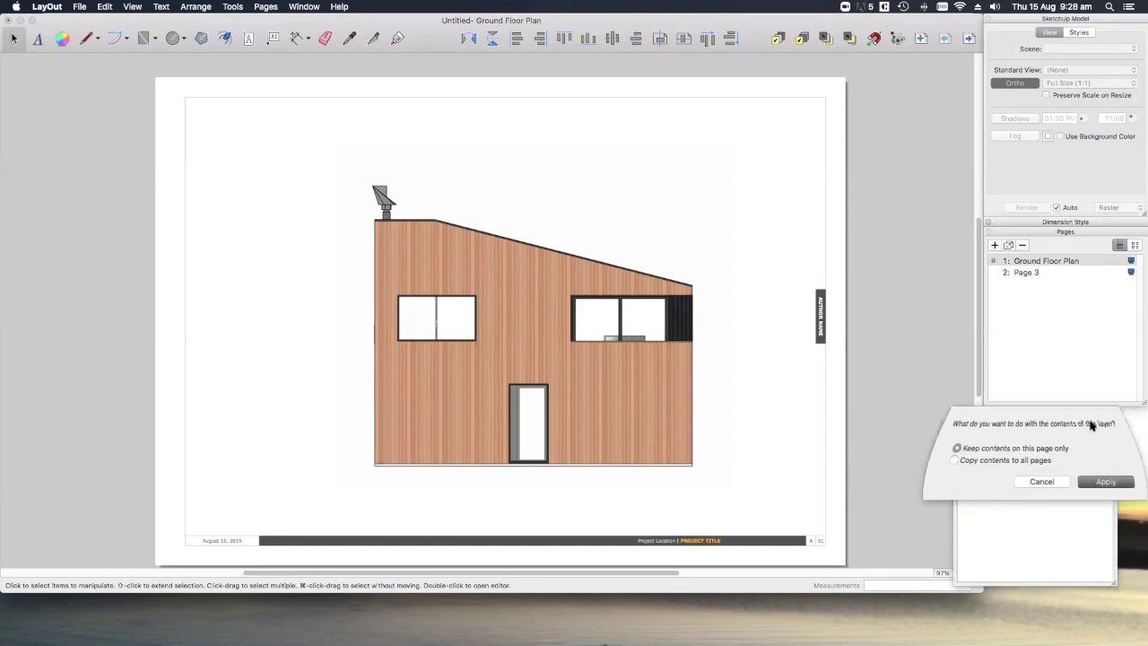